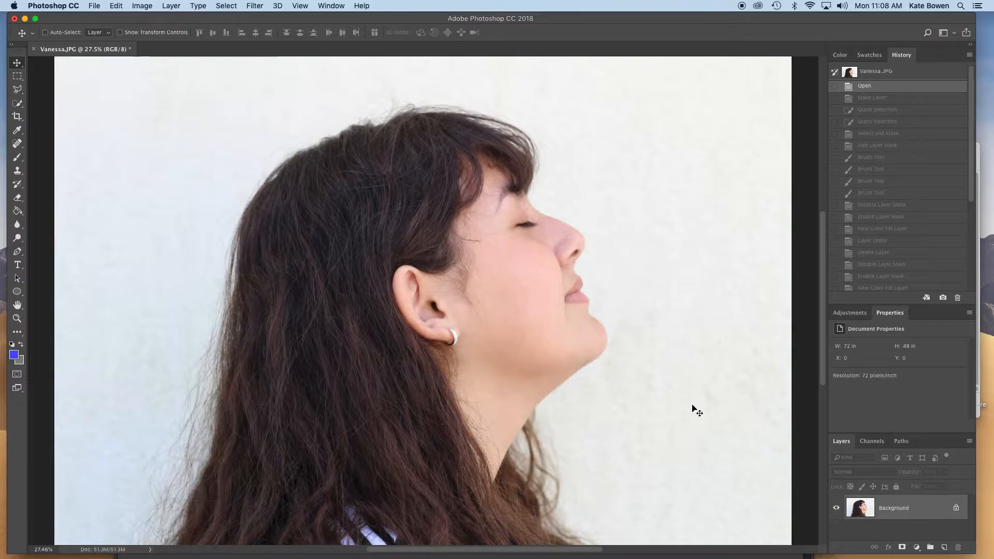
Switch to Adobe Bridge, showing the Double Exposure folder with its window clear of other file windows
{"action": "mouse_move", "coordinate": [444, 543]}
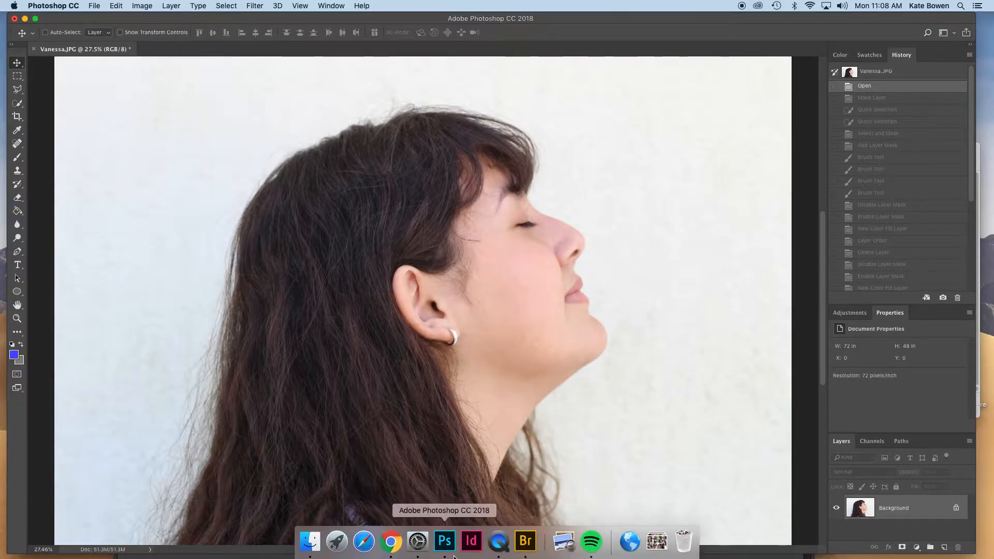
{"action": "left_click", "coordinate": [526, 542]}
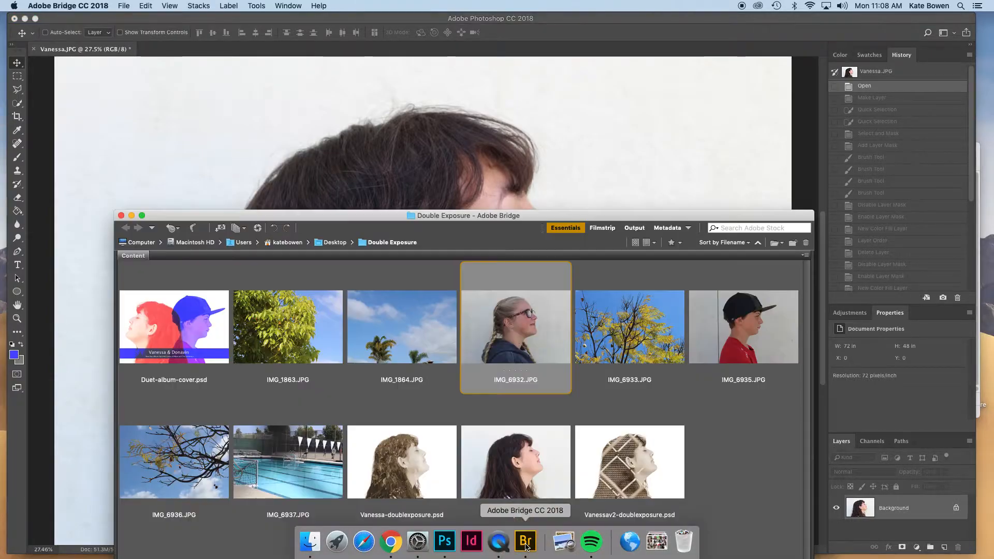
{"action": "left_click", "coordinate": [311, 546]}
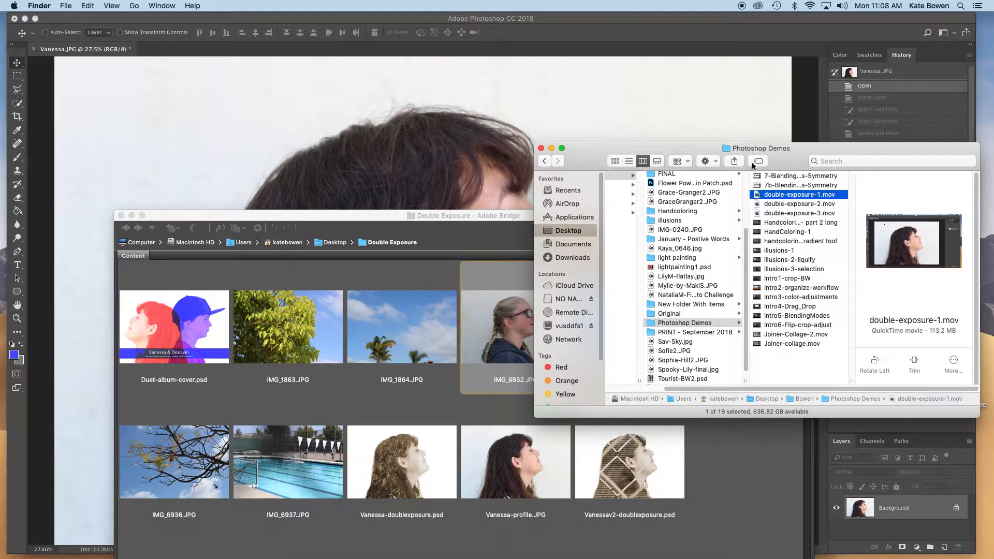
{"action": "left_click", "coordinate": [541, 149]}
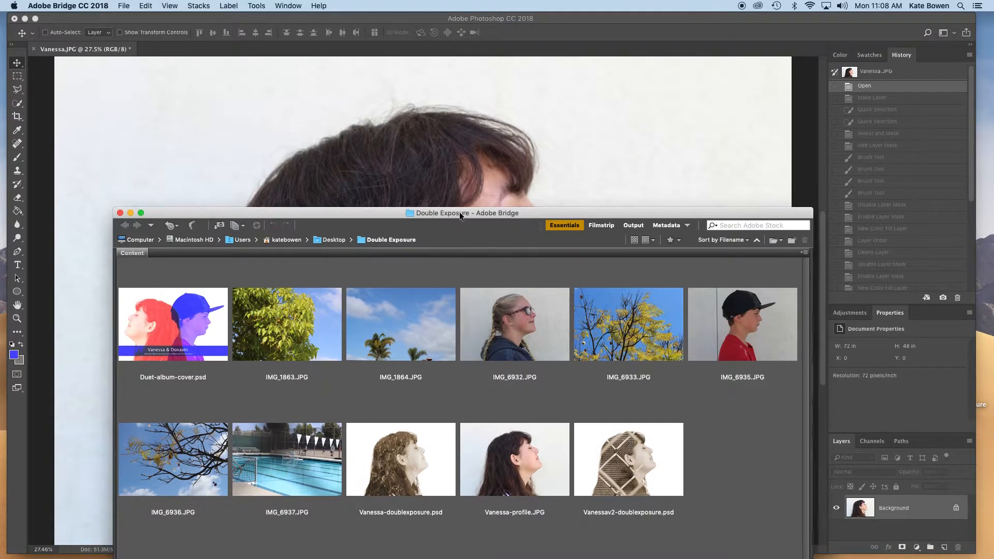
{"action": "left_click_drag", "start_coordinate": [460, 213], "coordinate": [457, 192]}
Rename IMG_6932.JPG with the subject's first name and open the photo in Photoshop
{"action": "left_click", "coordinate": [517, 272]}
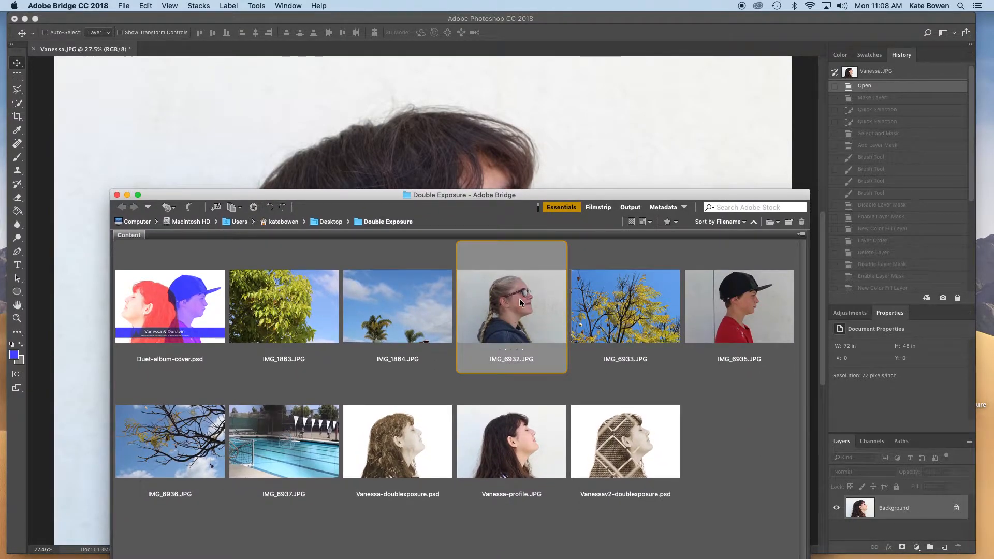
{"action": "left_click", "coordinate": [493, 358]}
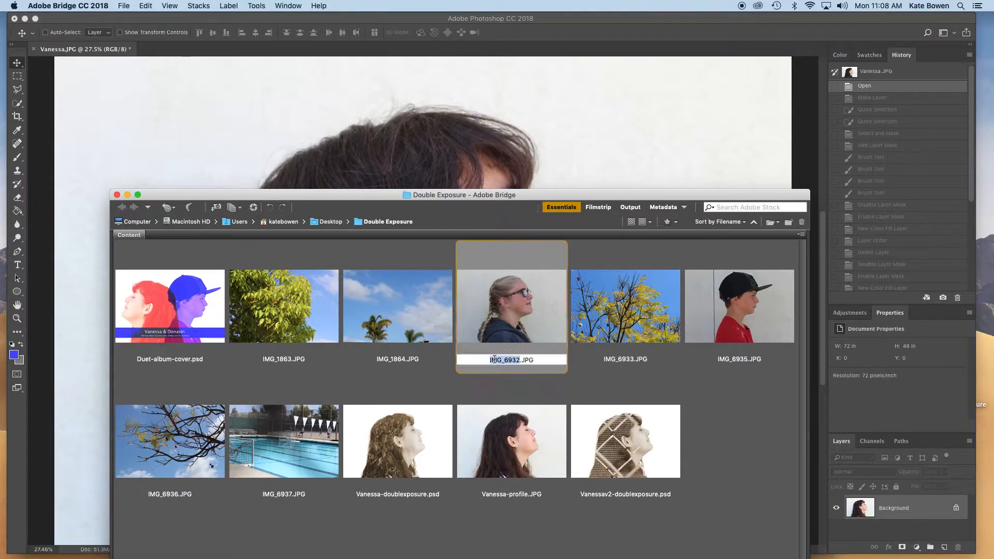
{"action": "type", "text": "Lizzie"}
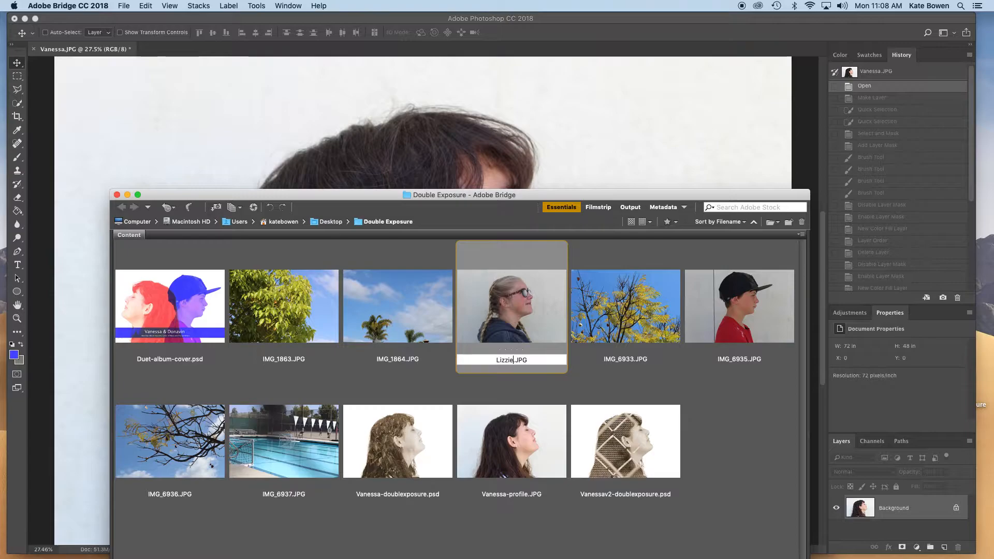
{"action": "key", "text": "Return"}
{"action": "double_click", "coordinate": [280, 443]}
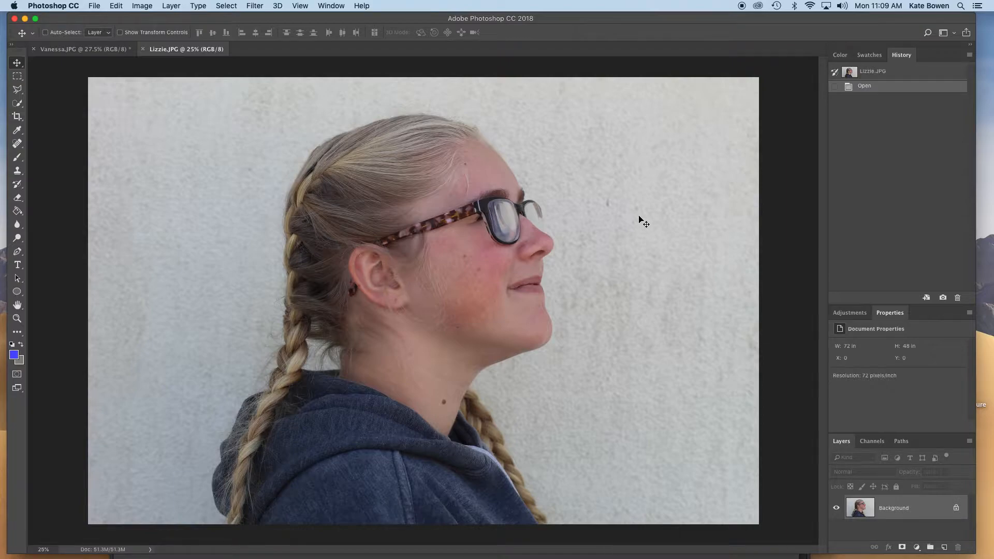
Add a Curves adjustment layer to the braided-hair portrait and place a midtone point at input 115, output 116
{"action": "left_click", "coordinate": [849, 313]}
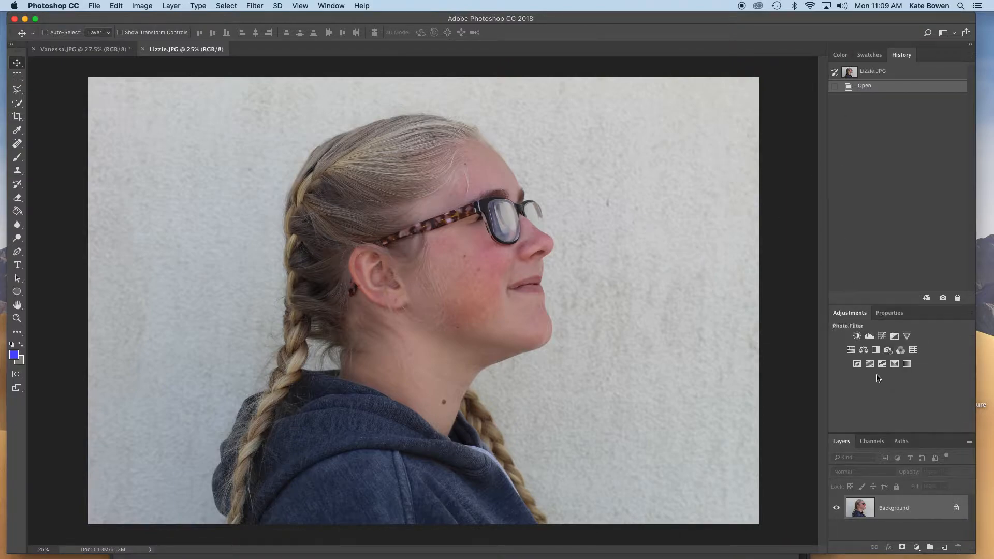
{"action": "left_click", "coordinate": [881, 337]}
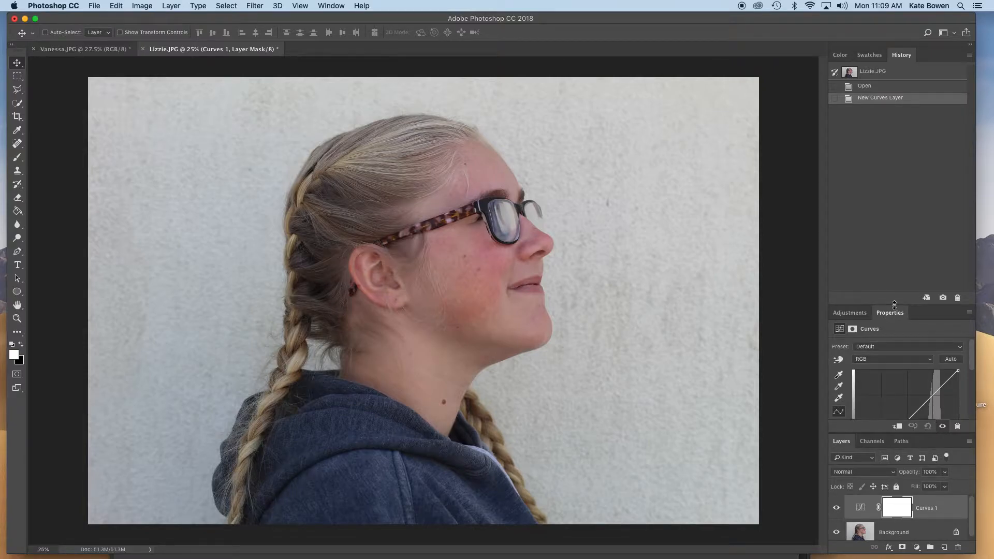
{"action": "left_click_drag", "start_coordinate": [894, 304], "coordinate": [894, 150]}
{"action": "left_click_drag", "start_coordinate": [908, 266], "coordinate": [902, 271]}
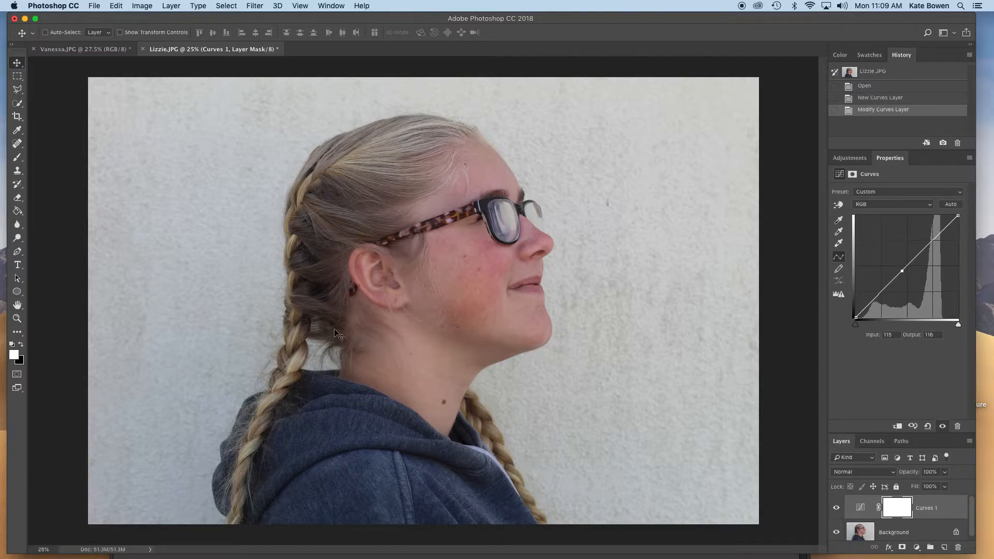
Compare the two open portraits, return to the dark-haired profile photo, and ready the Quick Selection tool with a 250 px brush
{"action": "left_click", "coordinate": [78, 49]}
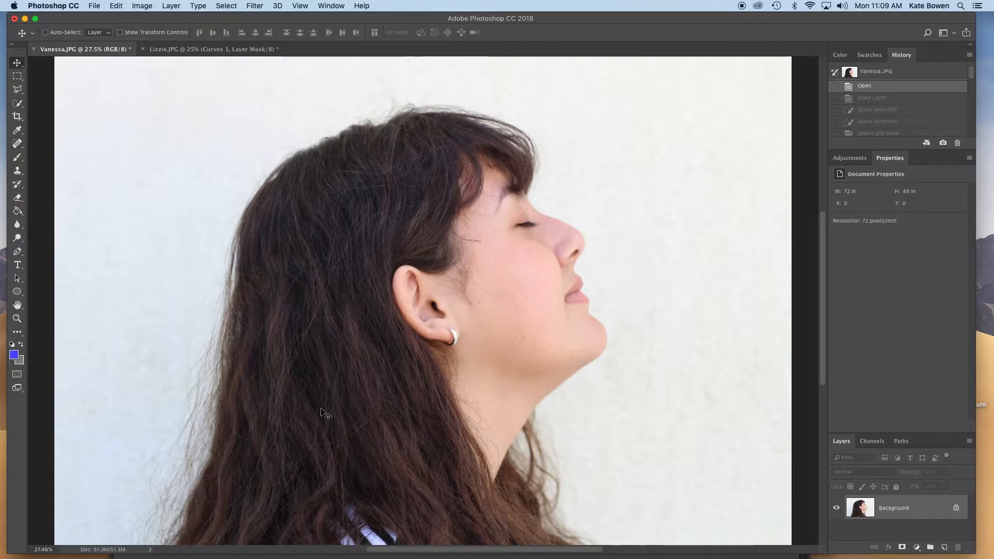
{"action": "left_click", "coordinate": [225, 50]}
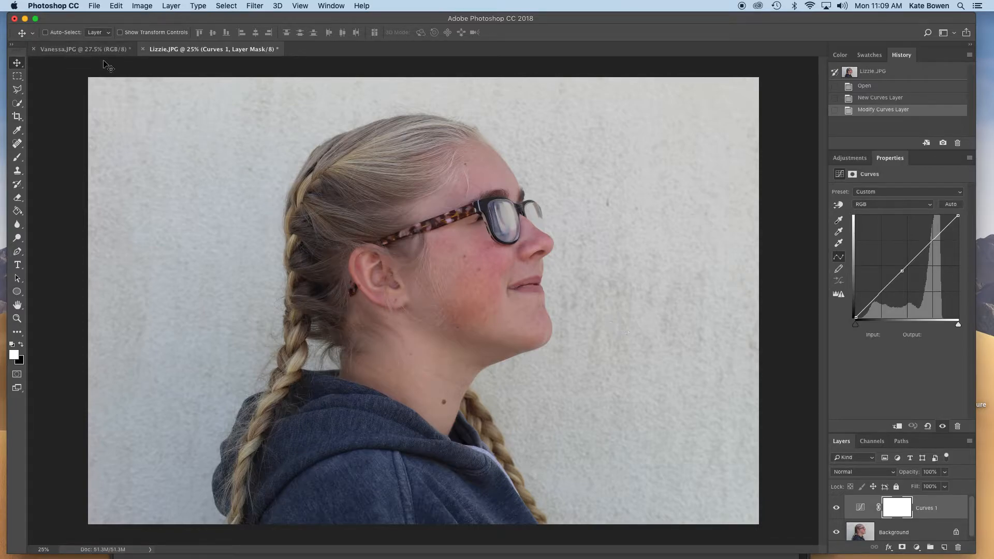
{"action": "left_click", "coordinate": [80, 49]}
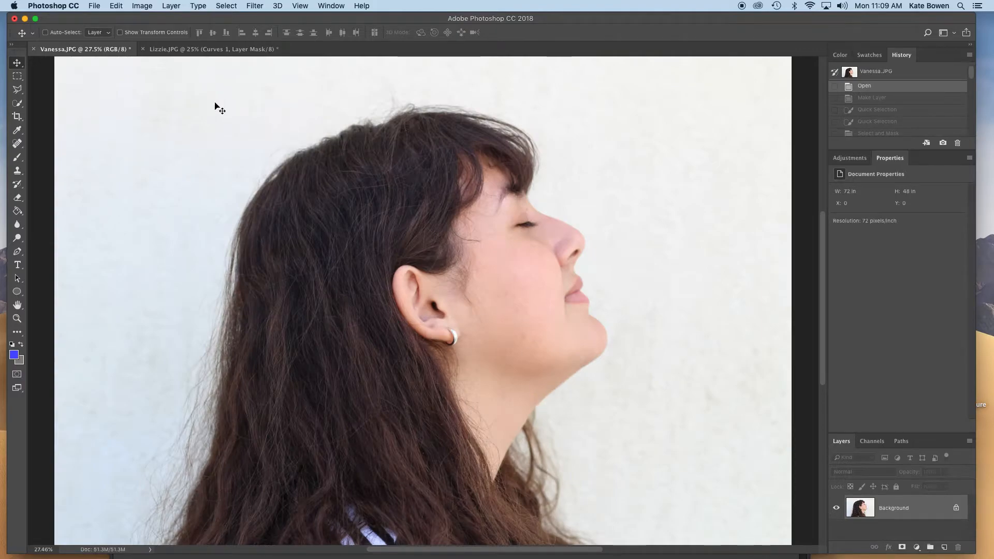
{"action": "left_click", "coordinate": [17, 103]}
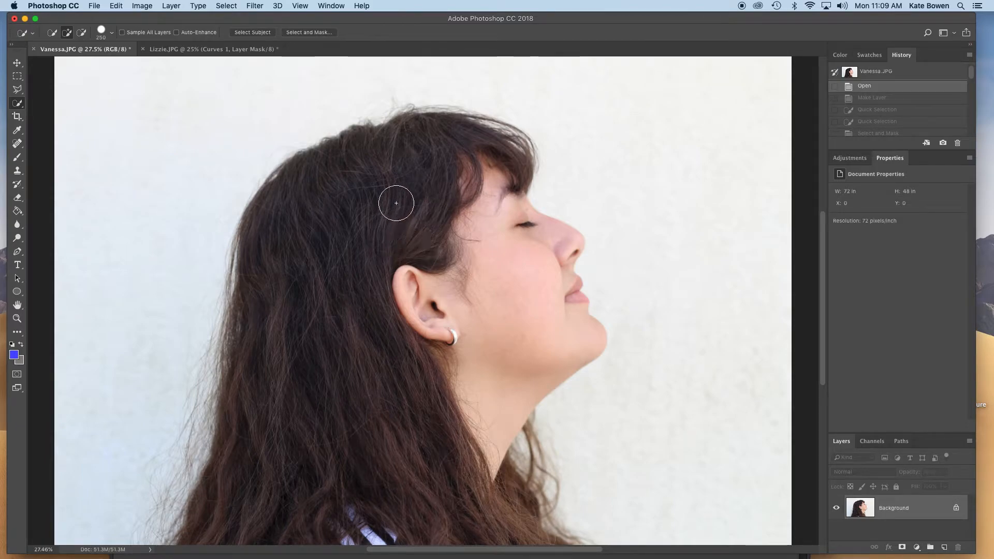
{"action": "key", "text": "bracketright"}
{"action": "key", "text": "bracketright"}
{"action": "key", "text": "bracketright"}
{"action": "key", "text": "bracketleft"}
{"action": "key", "text": "bracketleft"}
{"action": "key", "text": "bracketleft"}
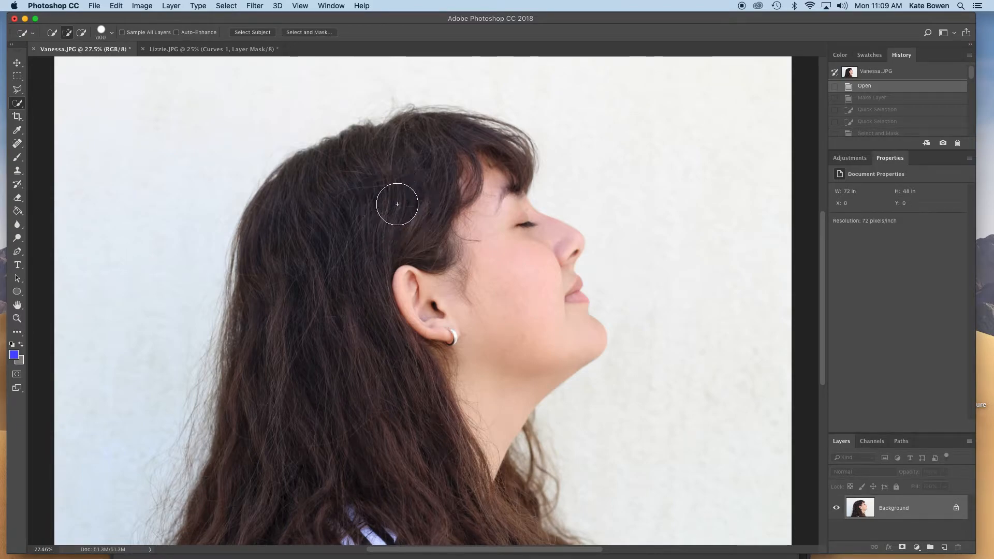
Quick-select the dark-haired subject's whole head, hair, face, neck and shoulders down to the photo's bottom edge
{"action": "mouse_move", "coordinate": [437, 240]}
{"action": "left_mouse_down"}
{"action": "mouse_move", "coordinate": [407, 192]}
{"action": "mouse_move", "coordinate": [361, 174]}
{"action": "mouse_move", "coordinate": [271, 303]}
{"action": "mouse_move", "coordinate": [274, 455]}
{"action": "left_mouse_up"}
{"action": "mouse_move", "coordinate": [466, 388]}
{"action": "left_mouse_down"}
{"action": "mouse_move", "coordinate": [486, 295]}
{"action": "mouse_move", "coordinate": [523, 408]}
{"action": "left_mouse_up"}
{"action": "mouse_move", "coordinate": [500, 142]}
{"action": "left_mouse_down"}
{"action": "mouse_move", "coordinate": [518, 156]}
{"action": "mouse_move", "coordinate": [495, 143]}
{"action": "left_mouse_up"}
{"action": "left_click", "coordinate": [338, 160]}
{"action": "left_click", "coordinate": [268, 304]}
{"action": "left_click", "coordinate": [255, 344]}
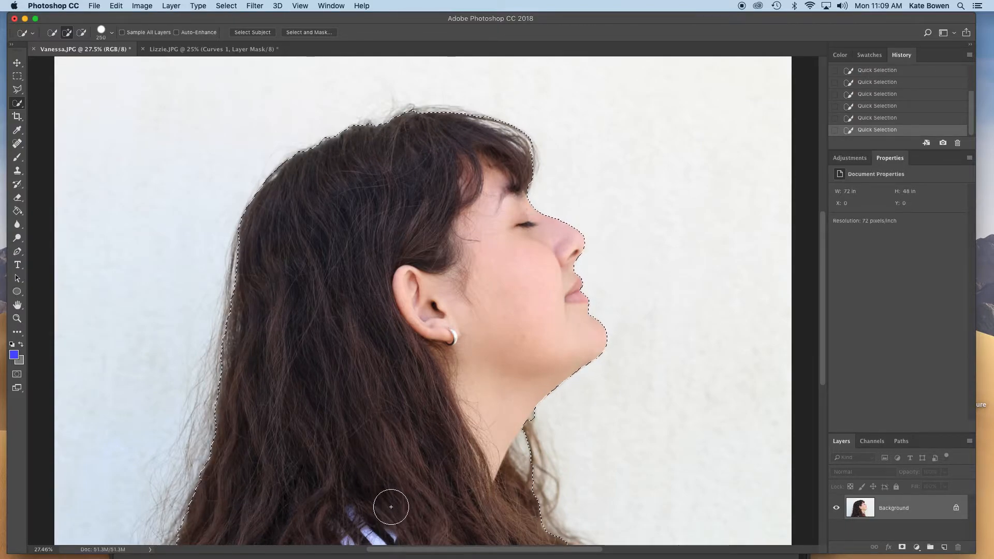
{"action": "left_click_drag", "start_coordinate": [402, 378], "coordinate": [390, 269]}
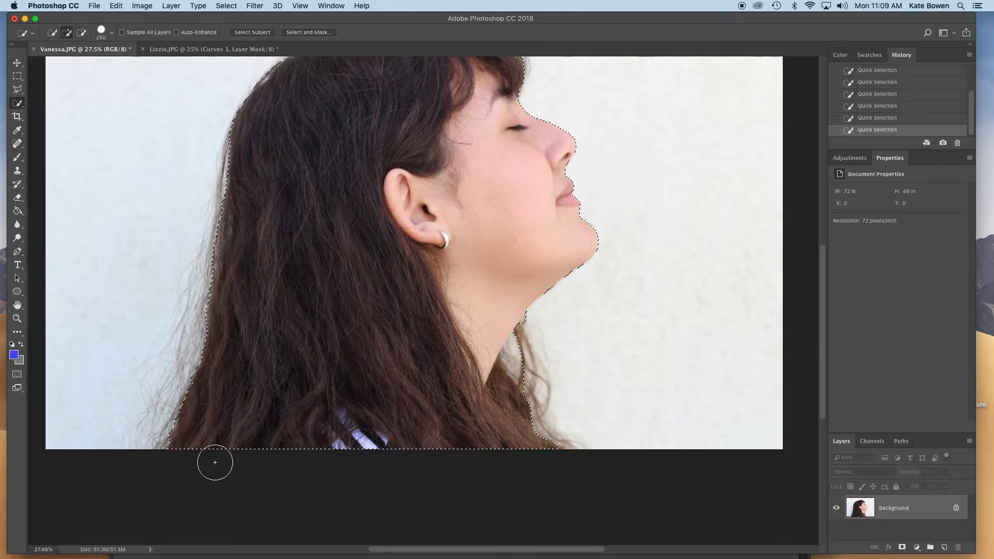
{"action": "left_click_drag", "start_coordinate": [234, 328], "coordinate": [269, 397]}
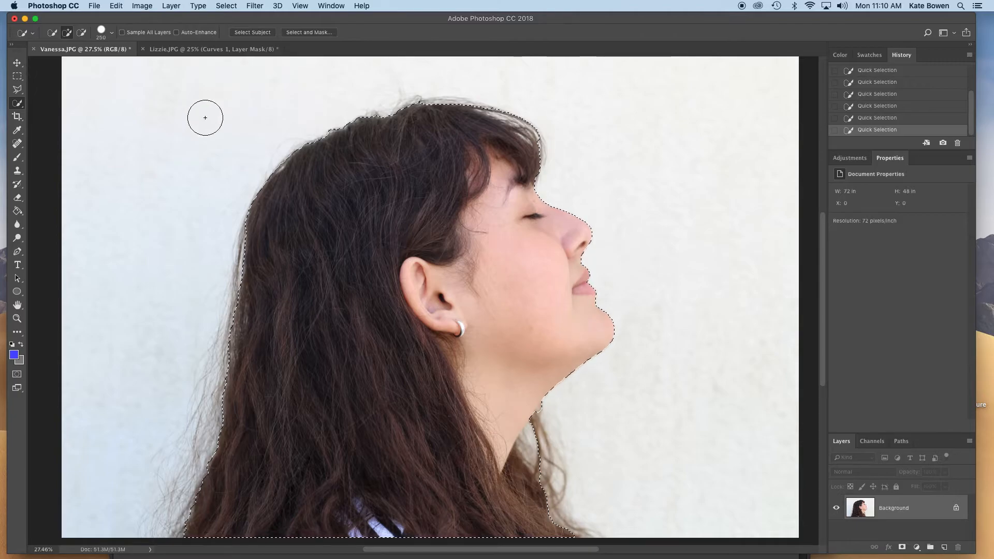
Send the selection to Select and Mask with the Overlay view and activate the Refine Edge Brush at 90 px
{"action": "left_click", "coordinate": [302, 33]}
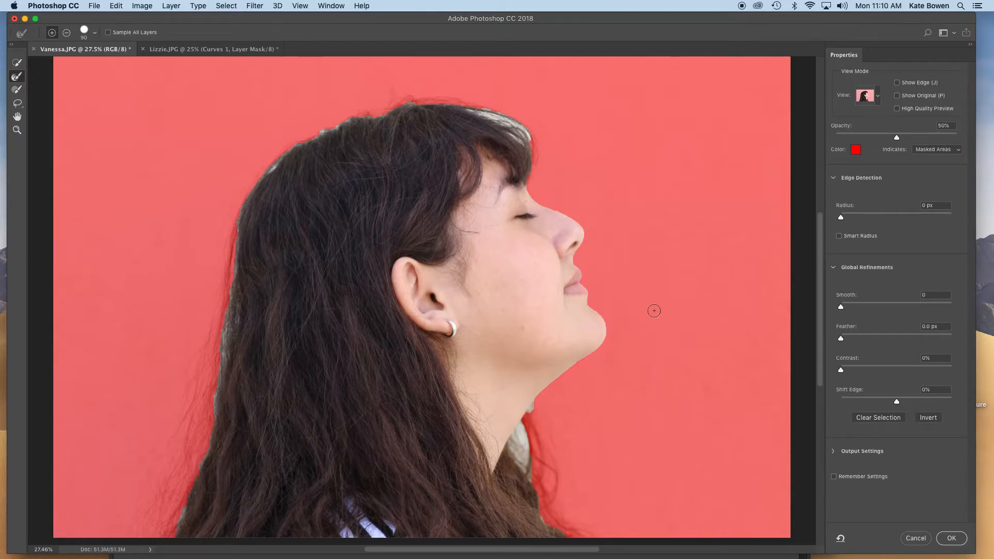
{"action": "left_click", "coordinate": [876, 97]}
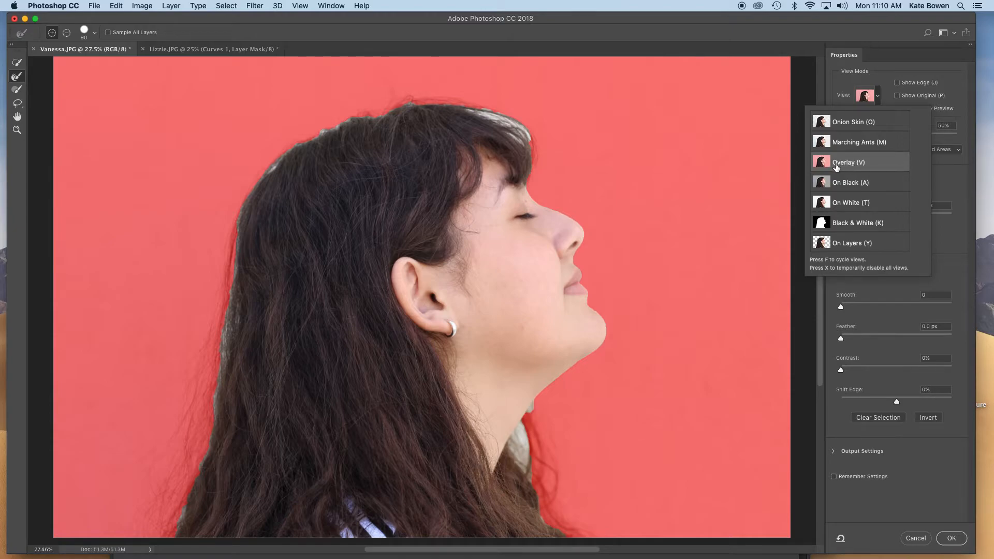
{"action": "left_click", "coordinate": [880, 101]}
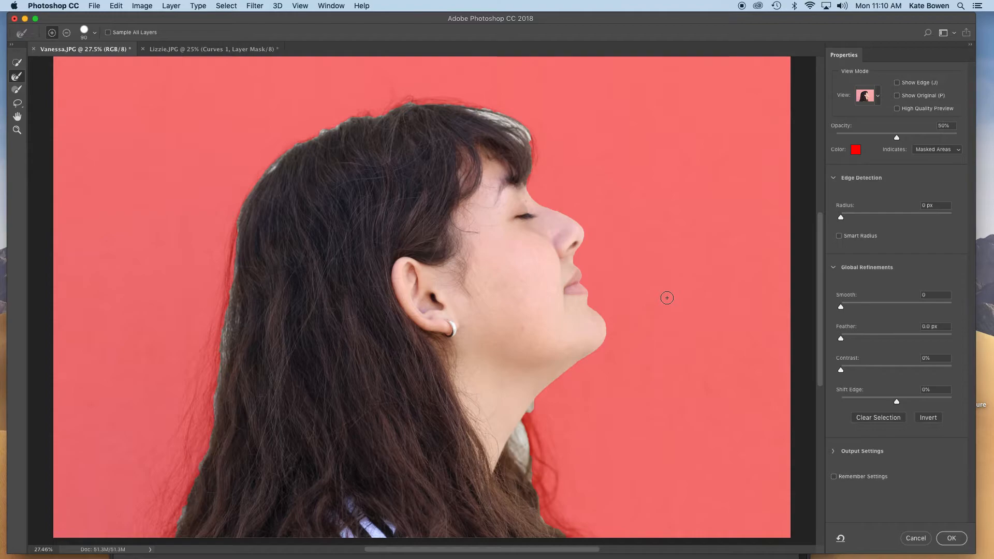
{"action": "left_click", "coordinate": [15, 78]}
{"action": "left_click", "coordinate": [89, 36]}
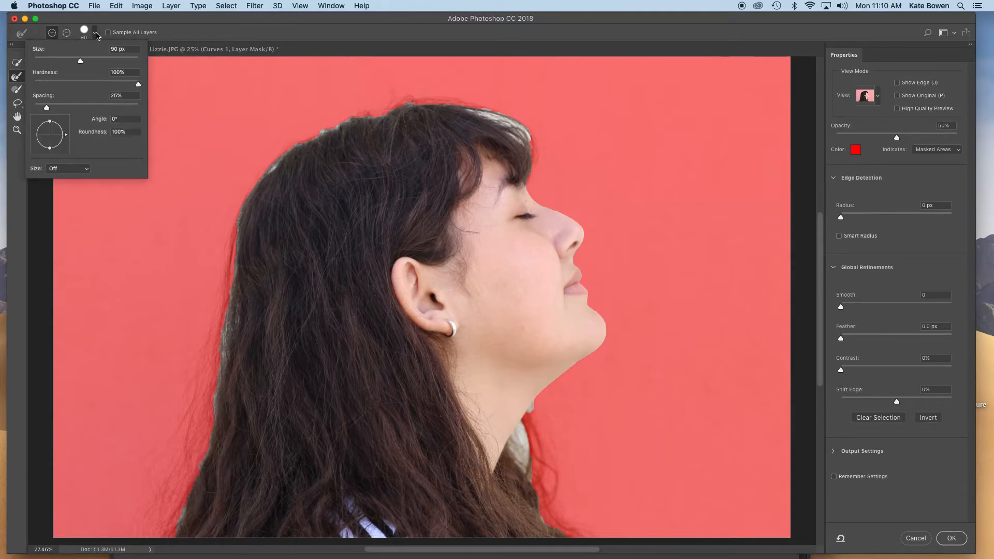
{"action": "left_click", "coordinate": [95, 35]}
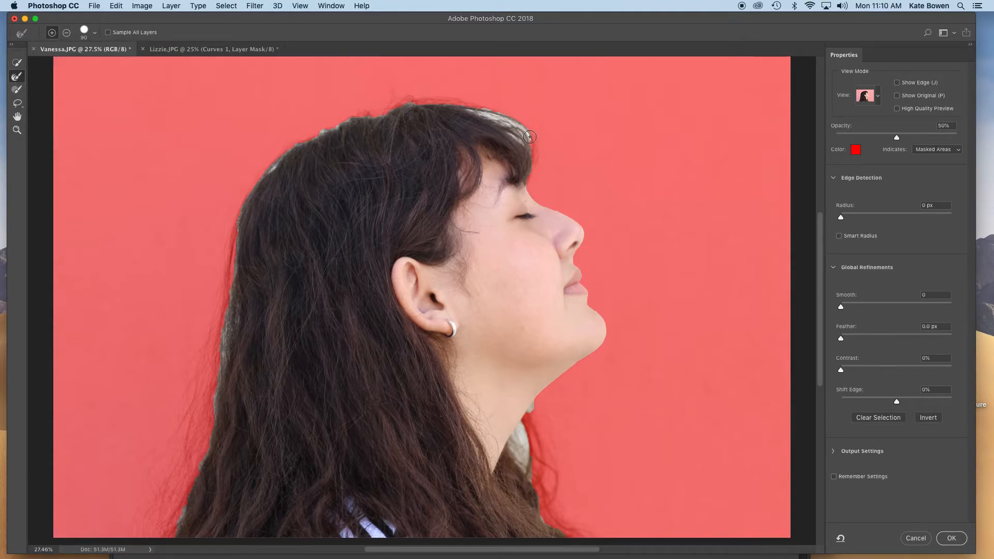
Try refining the fringe edge above the forehead, and brush that refinement back out in subtract mode
{"action": "left_click_drag", "start_coordinate": [516, 124], "coordinate": [474, 105]}
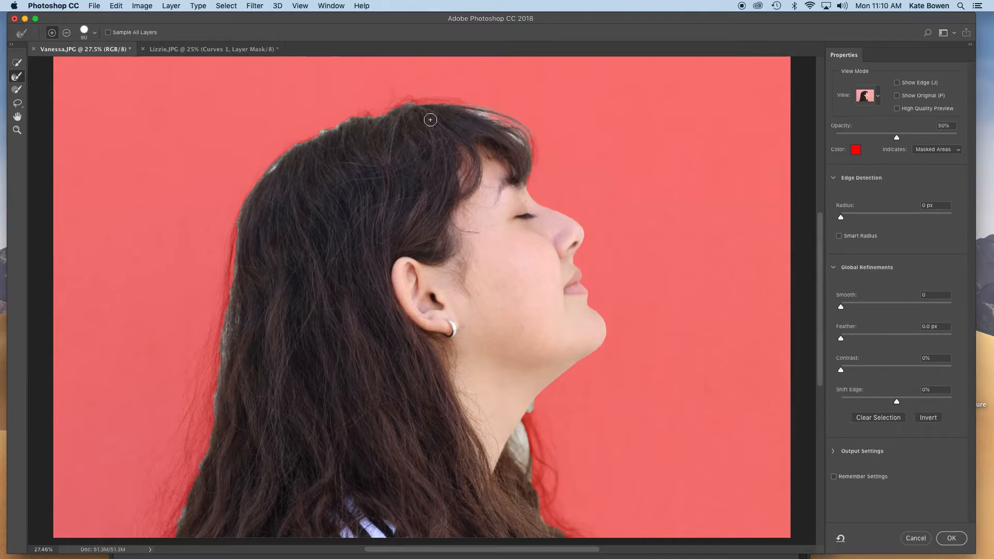
{"action": "left_click", "coordinate": [66, 33]}
{"action": "left_click_drag", "start_coordinate": [491, 121], "coordinate": [518, 132]}
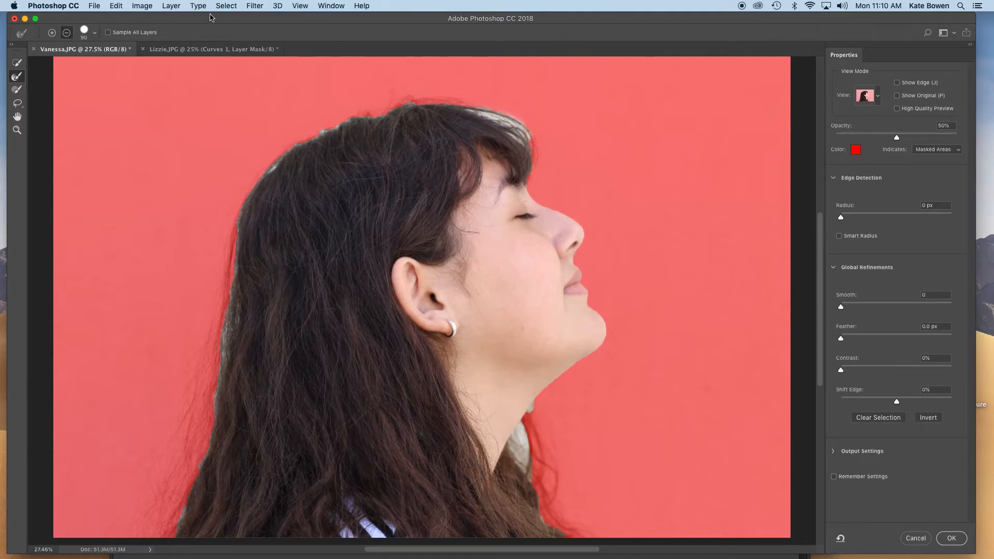
Refine the hair edge in add mode along the fringe, the crown and down the back of the head
{"action": "left_click", "coordinate": [52, 33]}
{"action": "mouse_move", "coordinate": [484, 103]}
{"action": "left_mouse_down"}
{"action": "mouse_move", "coordinate": [510, 111]}
{"action": "mouse_move", "coordinate": [529, 136]}
{"action": "mouse_move", "coordinate": [524, 158]}
{"action": "left_mouse_up"}
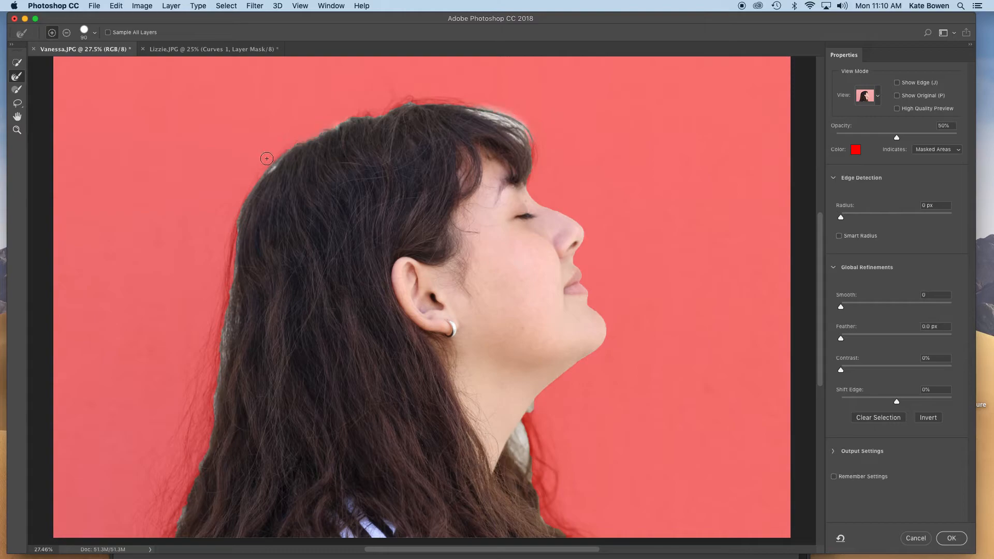
{"action": "left_click_drag", "start_coordinate": [278, 152], "coordinate": [233, 213]}
{"action": "left_click_drag", "start_coordinate": [220, 314], "coordinate": [213, 427]}
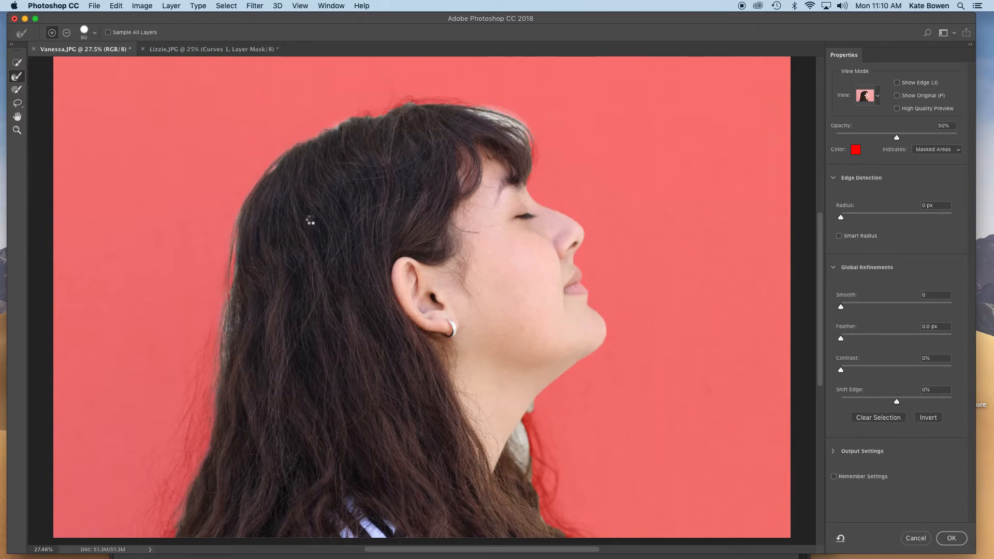
Refine the loose hair below the chin and the hair at the back of the head, and accept the refined selection
{"action": "left_click_drag", "start_coordinate": [534, 484], "coordinate": [537, 407]}
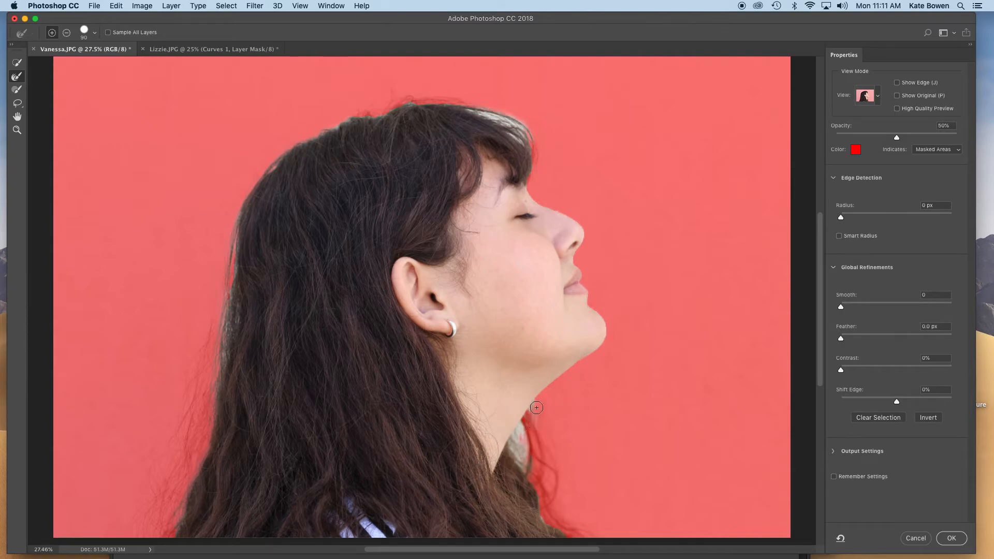
{"action": "left_click_drag", "start_coordinate": [535, 405], "coordinate": [589, 540]}
{"action": "left_click_drag", "start_coordinate": [529, 473], "coordinate": [545, 511]}
{"action": "left_click_drag", "start_coordinate": [233, 299], "coordinate": [235, 249]}
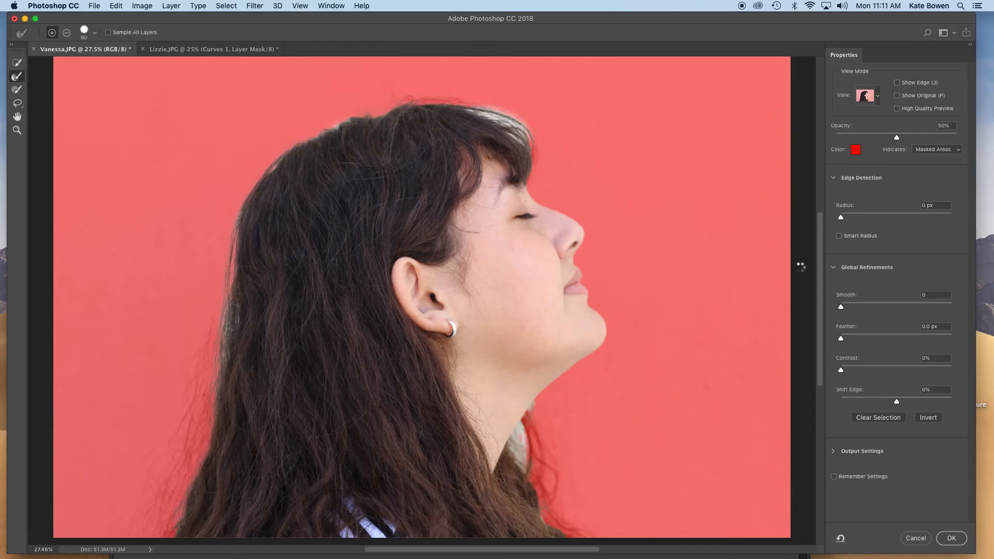
{"action": "left_click", "coordinate": [951, 539]}
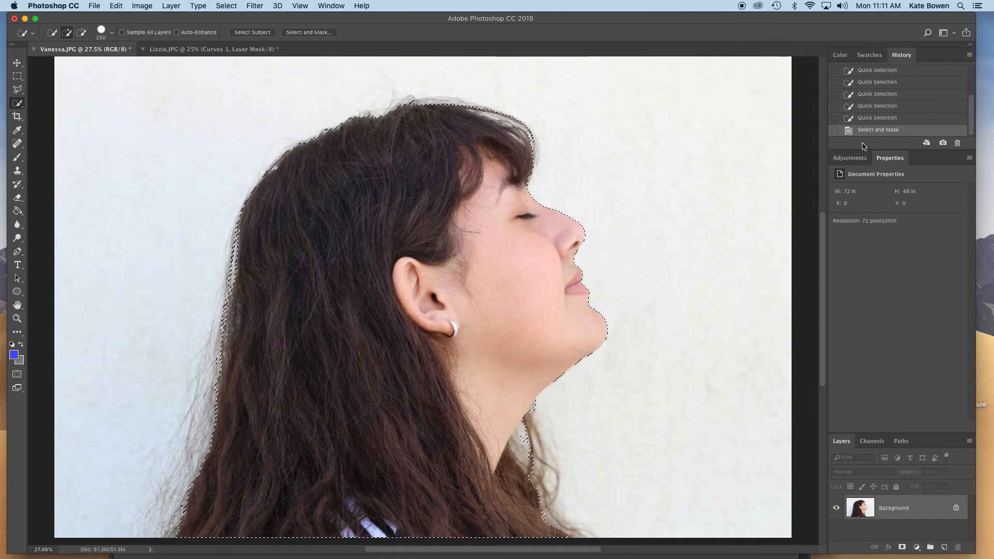
Unlock the Background layer and mask out everything outside the selection with a layer mask
{"action": "left_click_drag", "start_coordinate": [867, 439], "coordinate": [868, 261]}
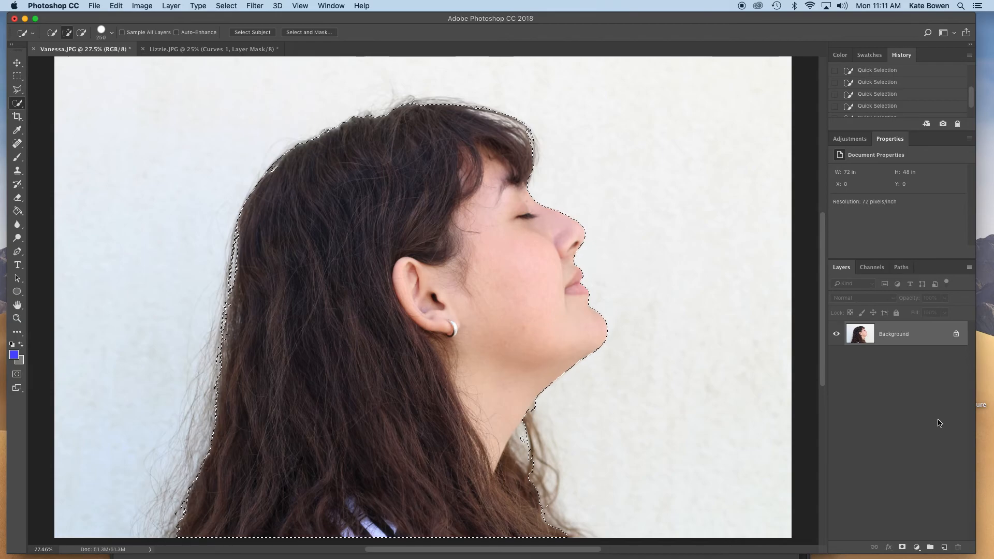
{"action": "left_click", "coordinate": [956, 335]}
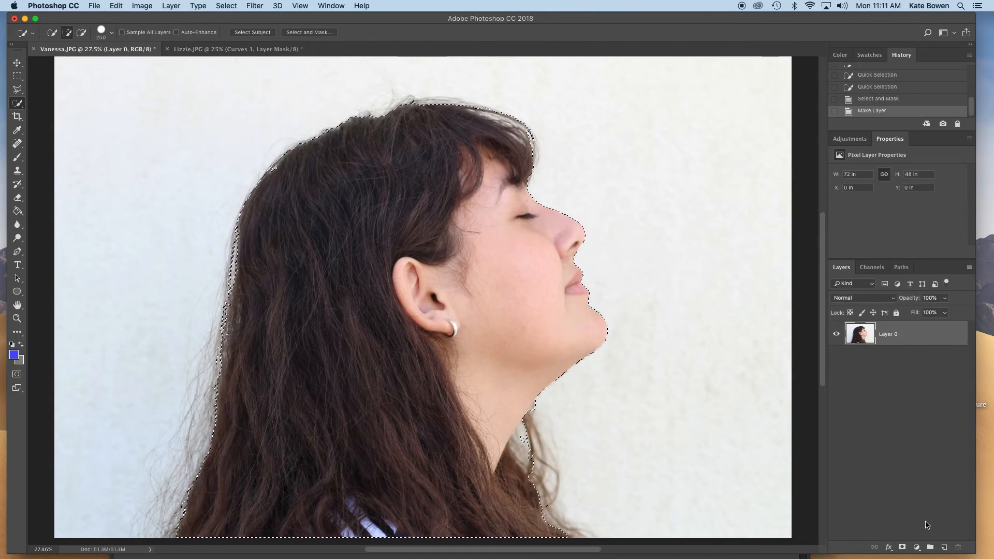
{"action": "left_click", "coordinate": [902, 548]}
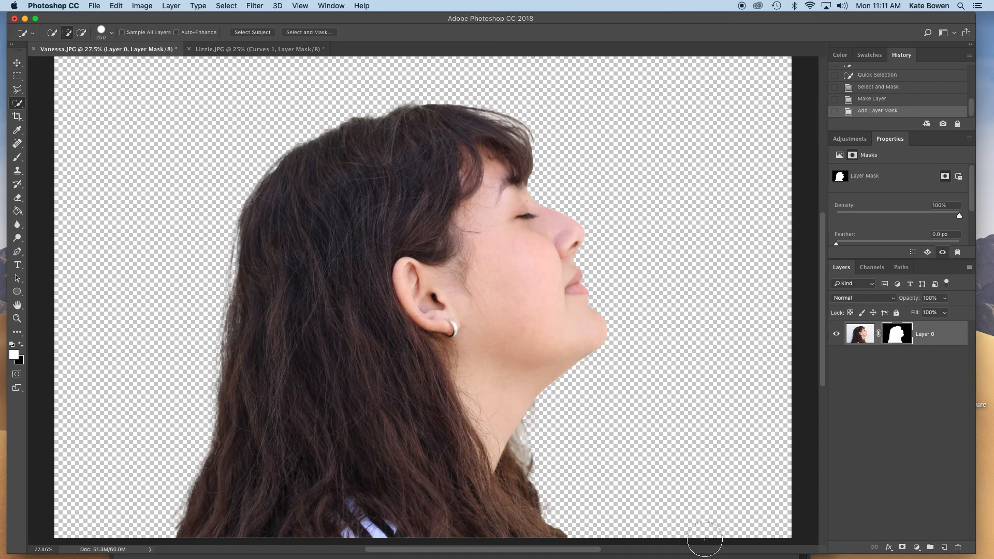
Disable and re-enable the layer mask to compare the cutout with the original background
{"action": "right_click", "coordinate": [890, 338]}
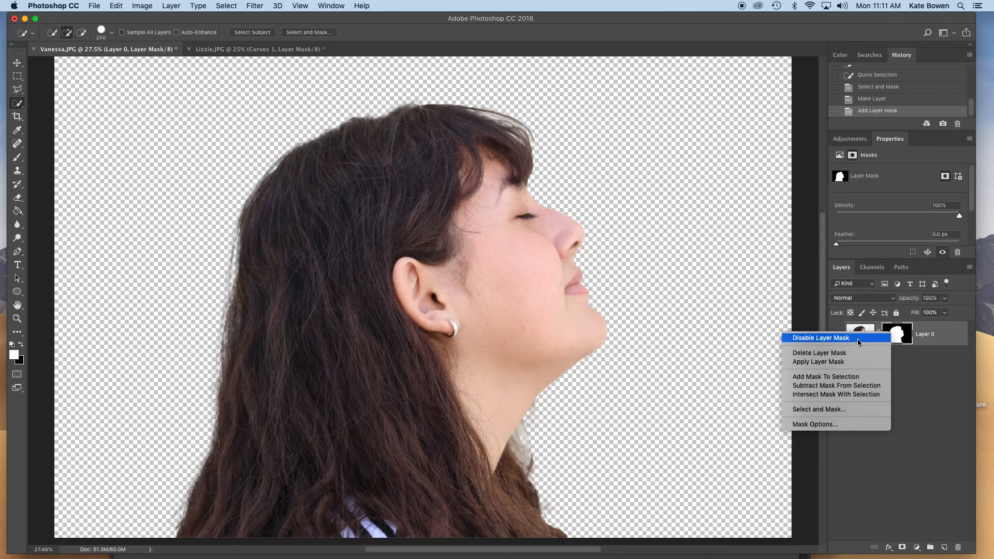
{"action": "left_click", "coordinate": [857, 339]}
{"action": "right_click", "coordinate": [901, 337]}
{"action": "left_click", "coordinate": [860, 338]}
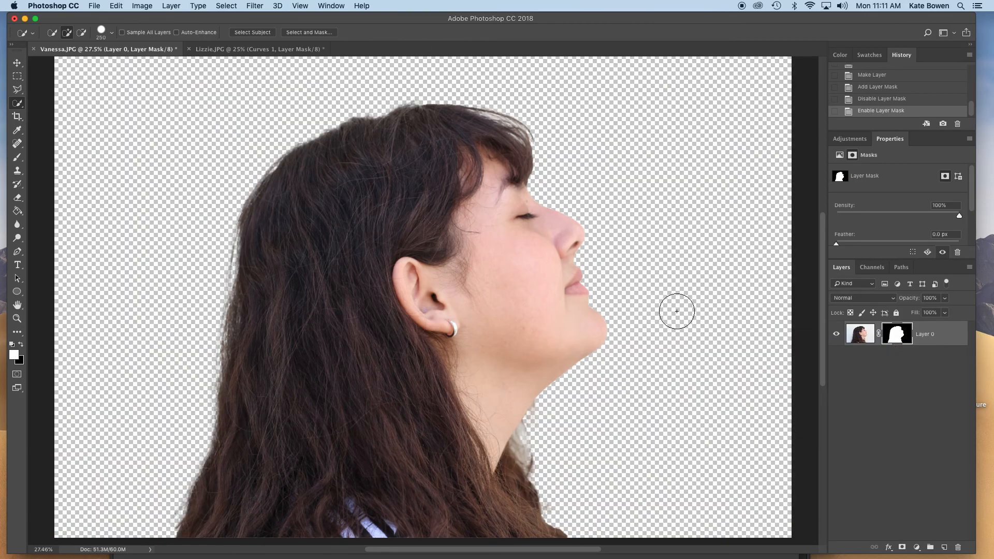